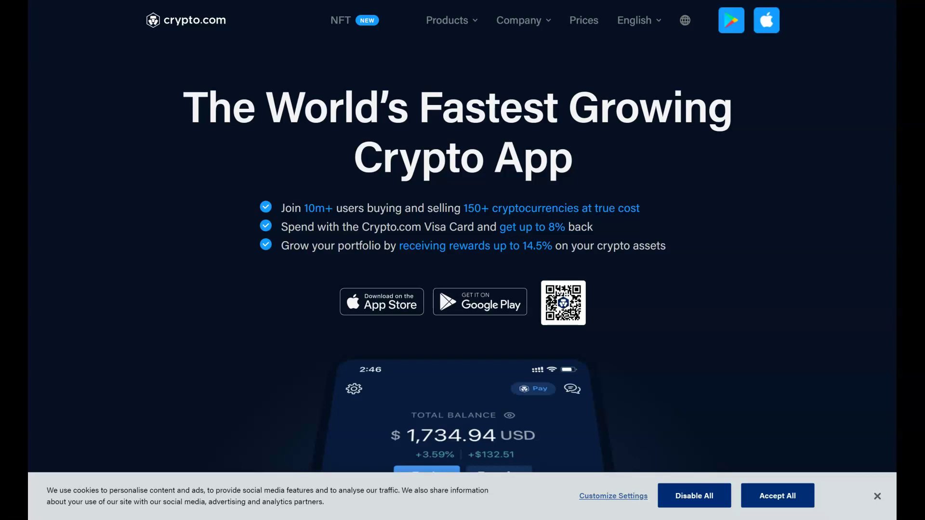
- Search Chainlist for cronos, add Cronos Mainnet Beta to MetaMask, and dismiss the account connection notice
key(alt+shift+m)
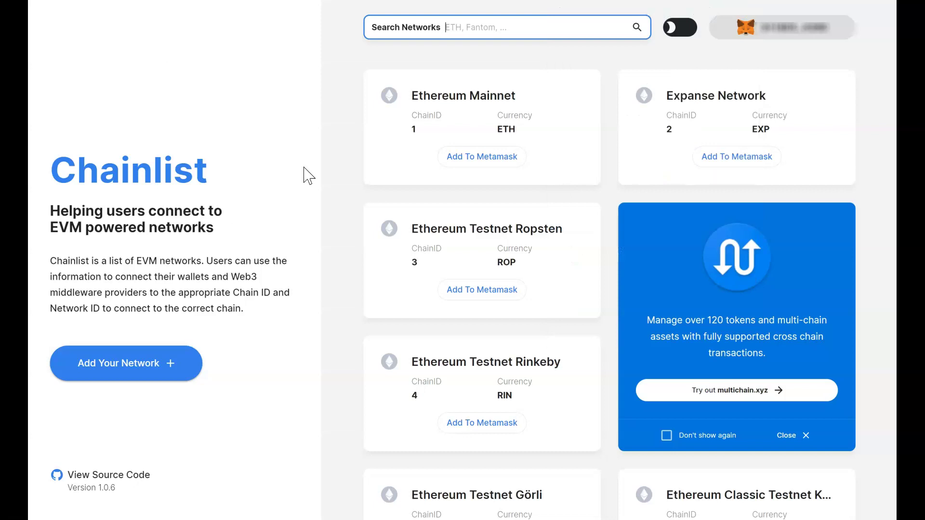
click(492, 29)
text(cronos)
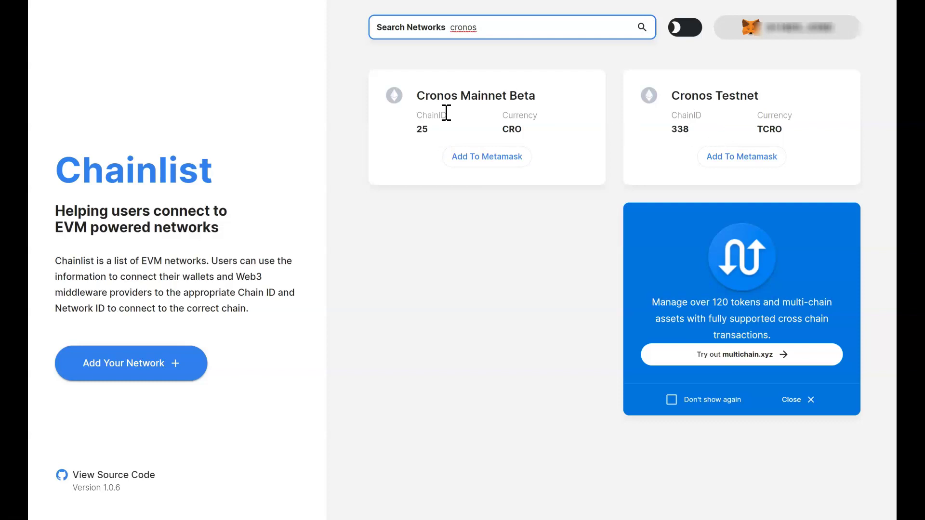
click(492, 165)
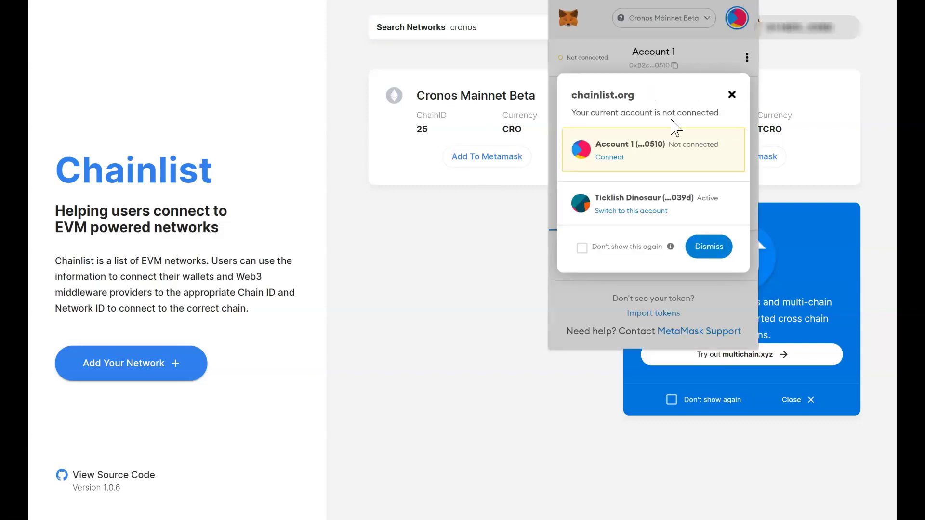
click(708, 247)
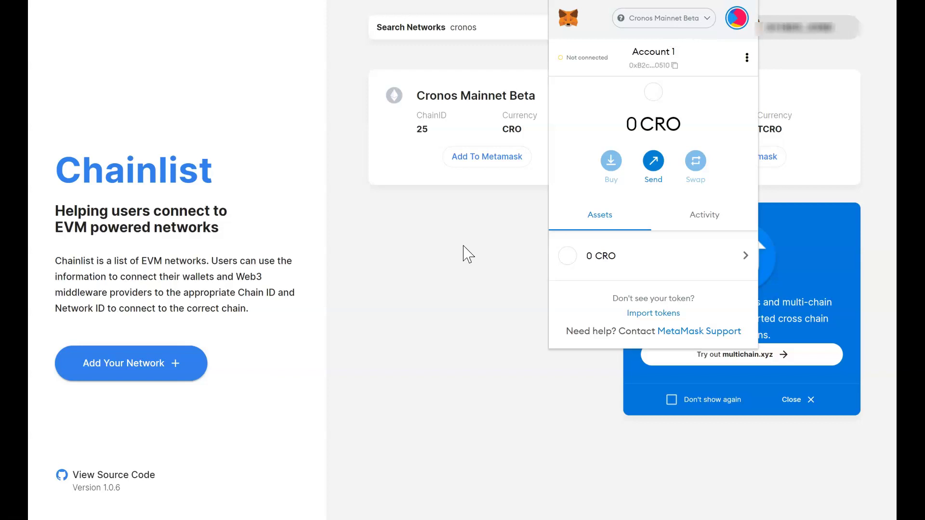
click(499, 260)
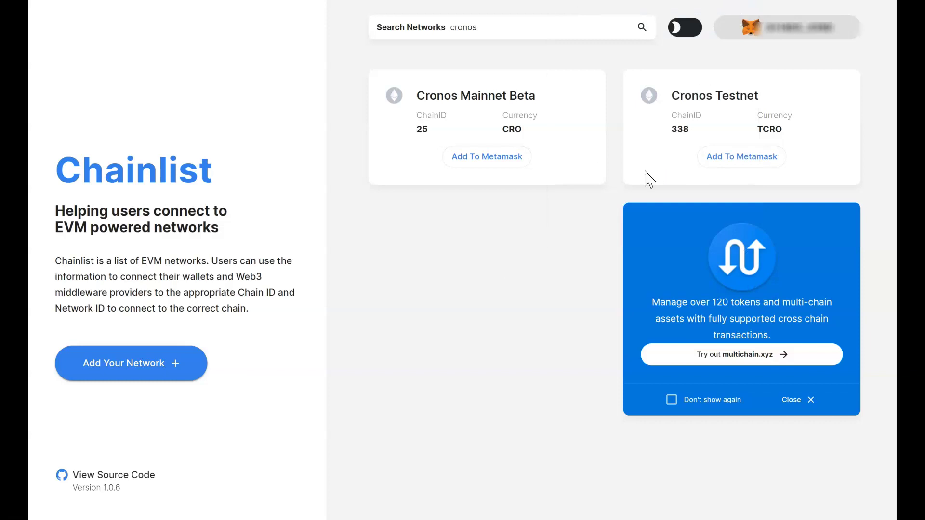
key(alt+shift+m)
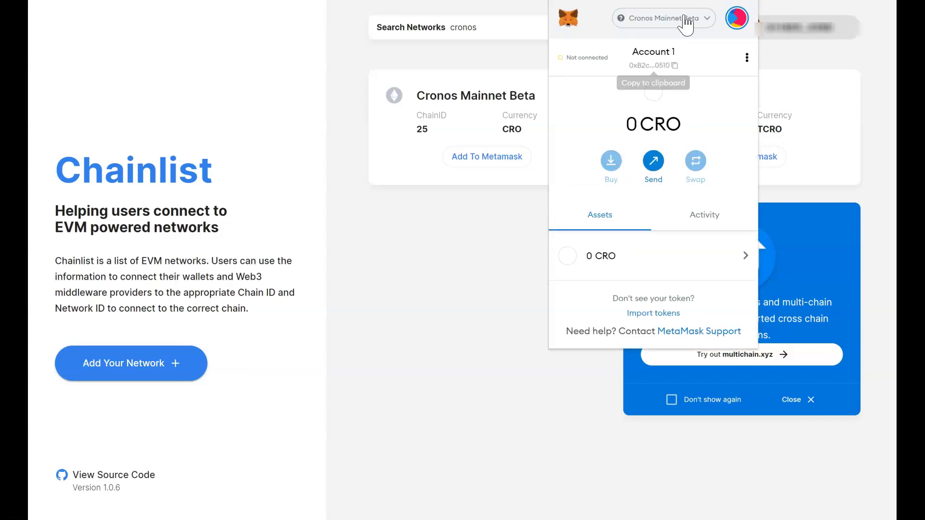
click(706, 19)
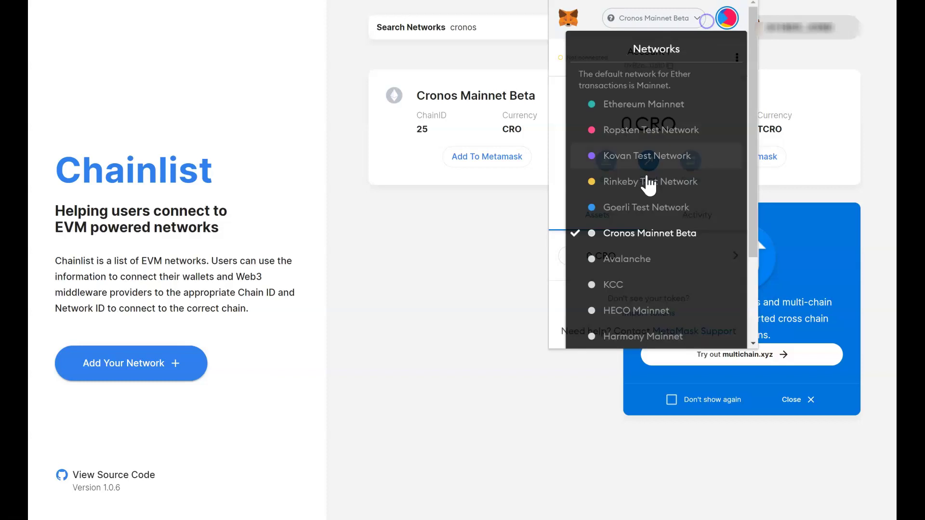
scroll(657, 287, down, 3)
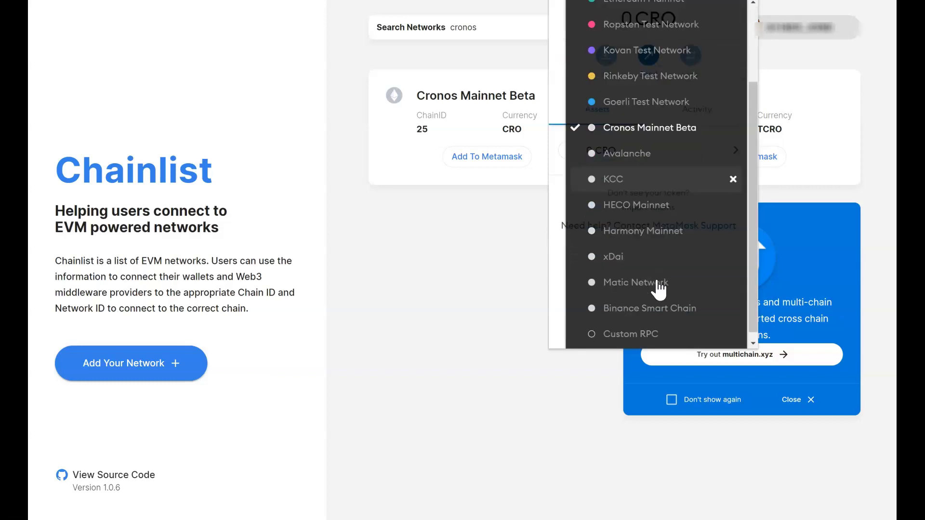
click(628, 328)
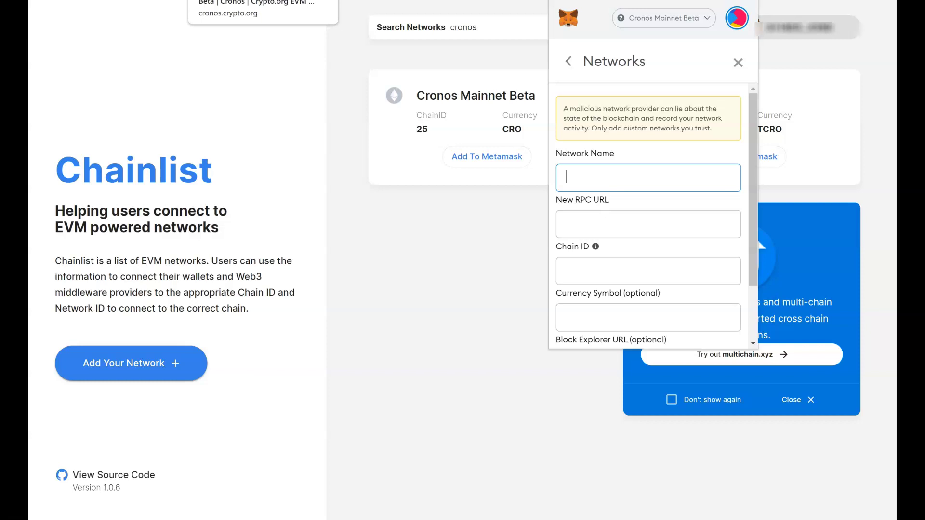
click(226, 1)
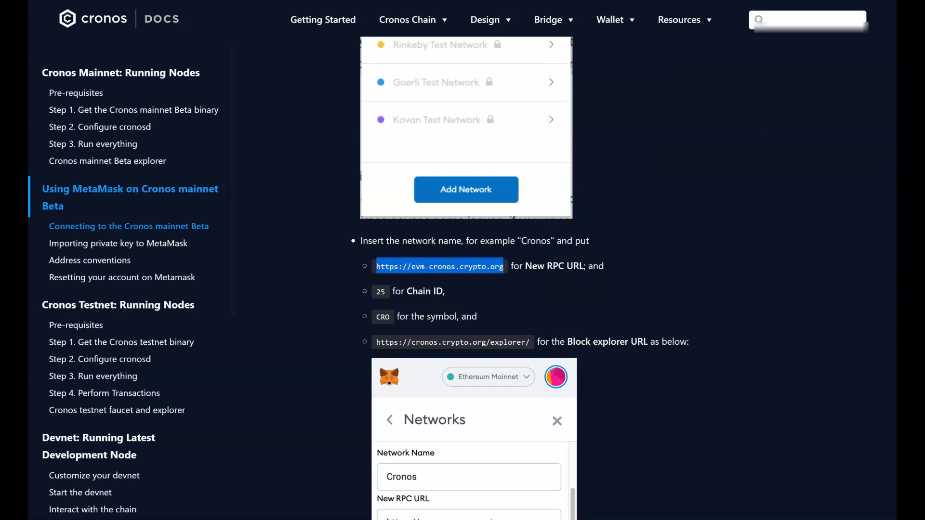
click(738, 1)
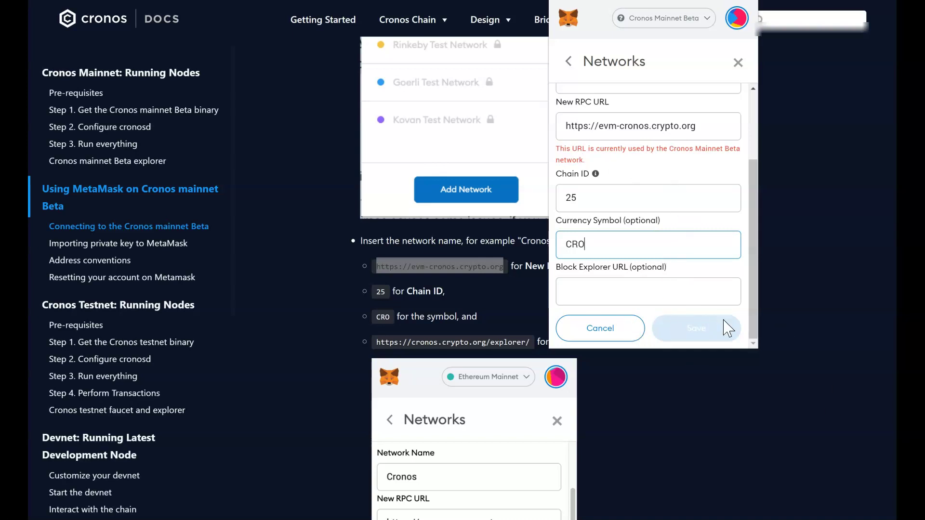
click(797, 410)
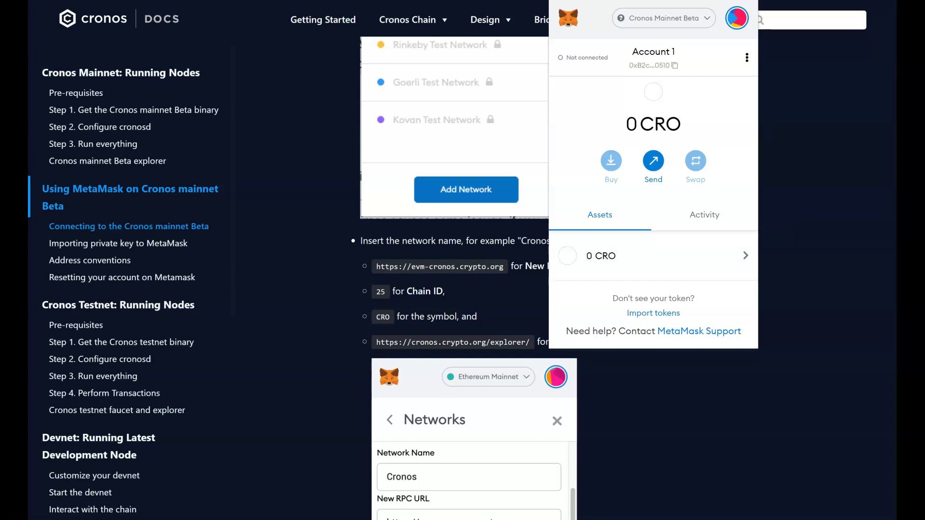
- View the options available for Account 1 in MetaMask, including the account explorer link
click(746, 58)
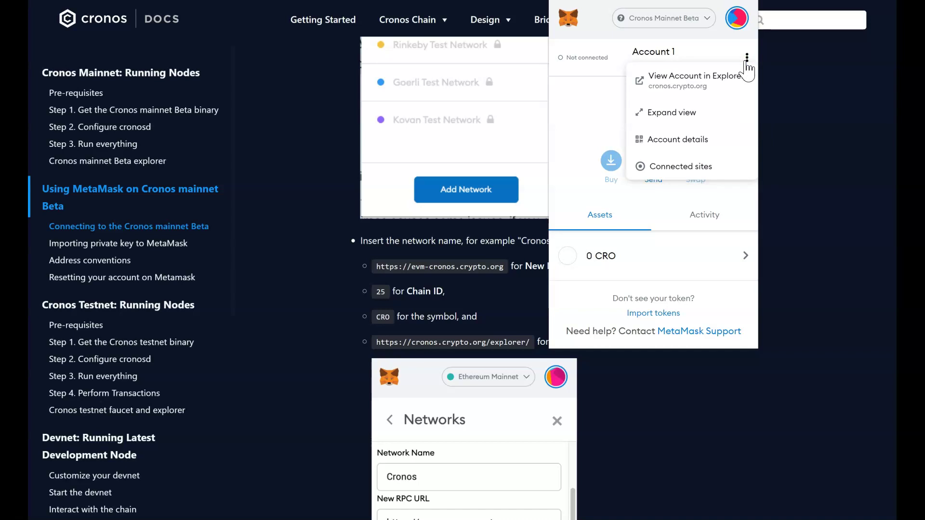
click(817, 124)
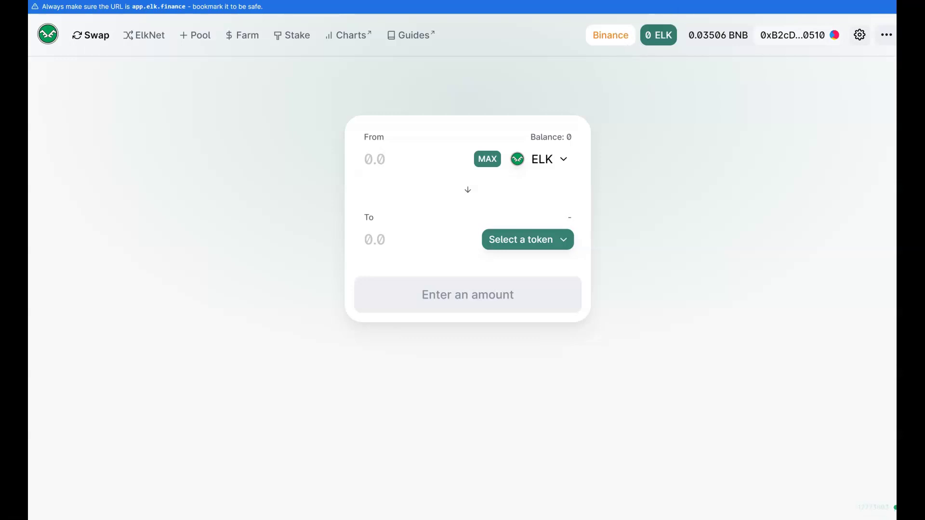
- Check the wallet's BNB balance on Binance Smart Chain in MetaMask from the Elk Finance swap page
click(745, 5)
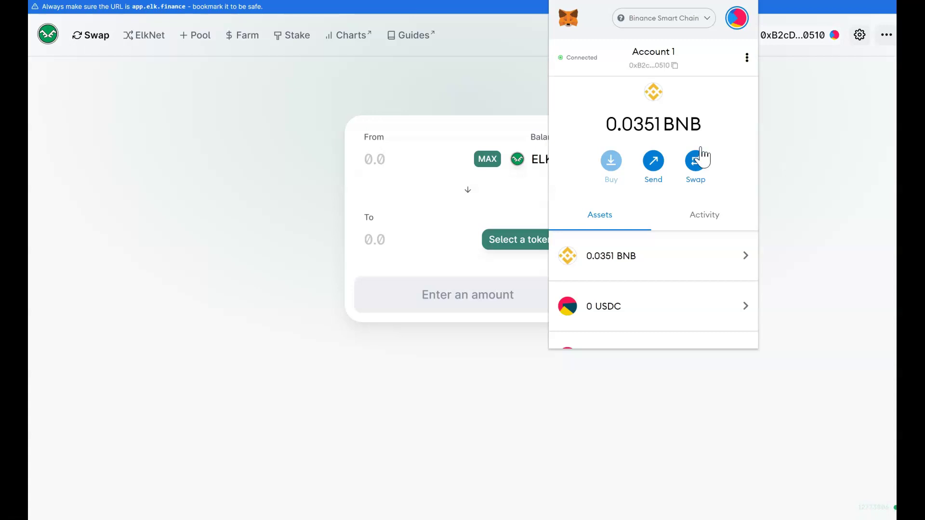
mouse_move(692, 135)
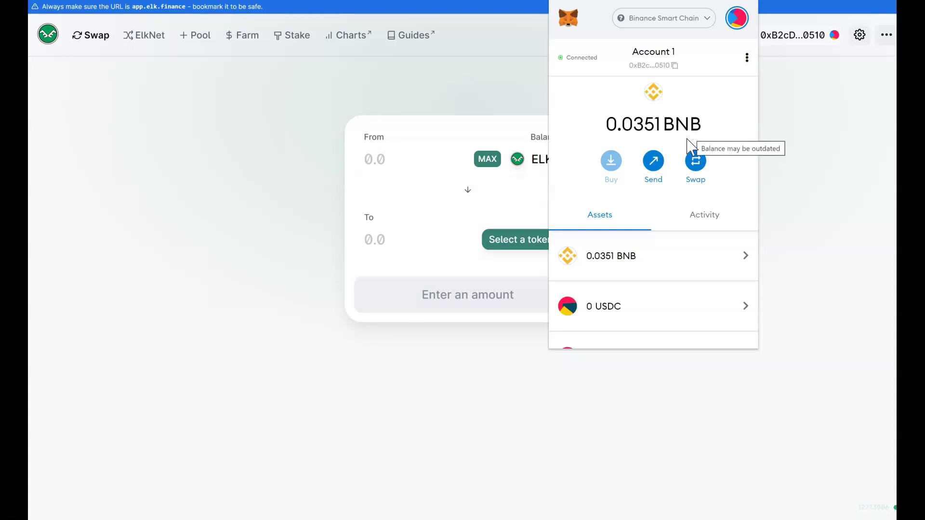
click(447, 214)
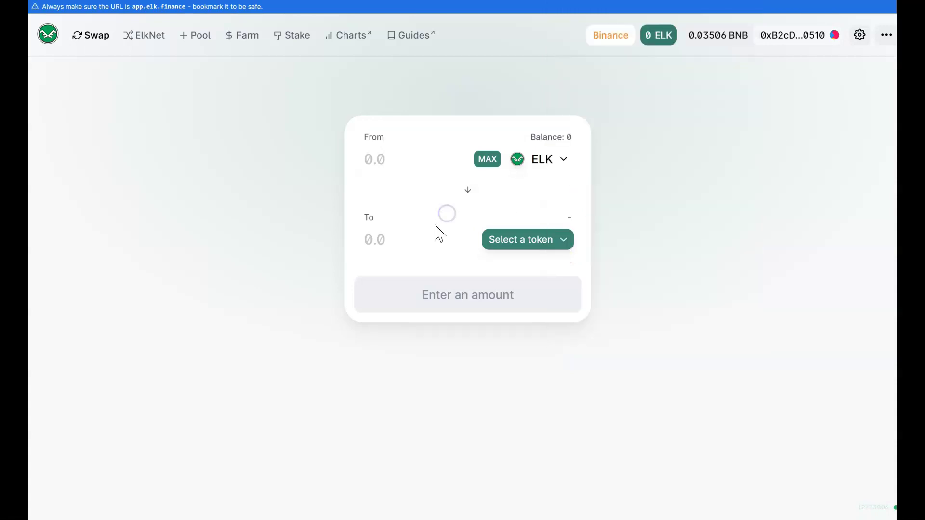
- Swap 0.03 BNB for ELK on the Binance chain and confirm the swap
click(543, 240)
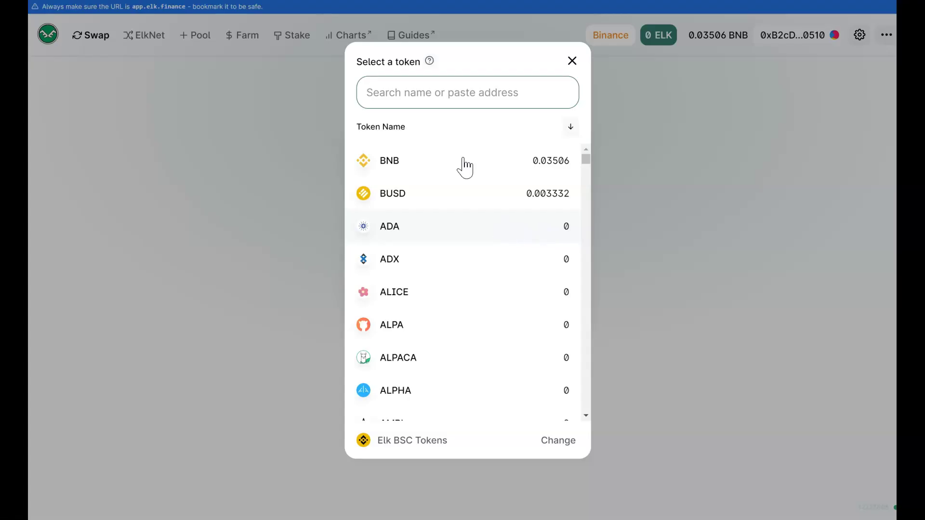
text(elk)
key(Return)
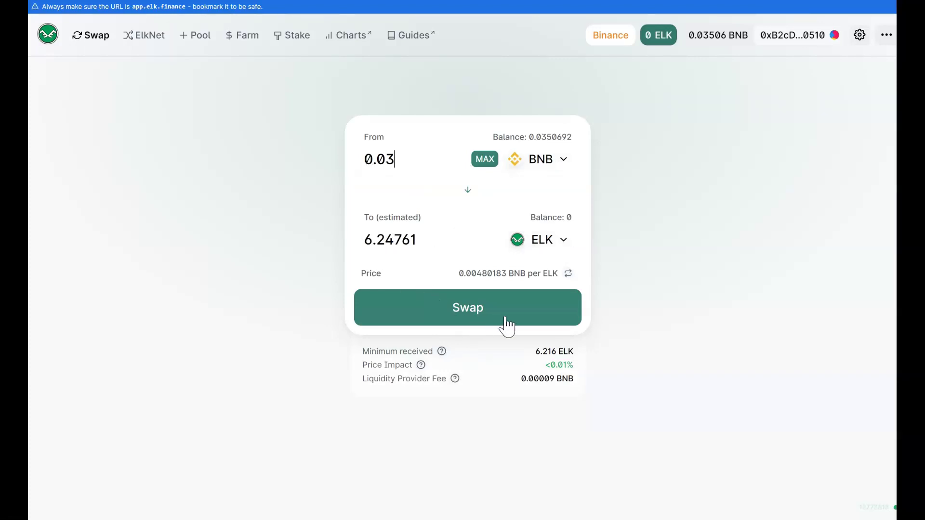
click(448, 315)
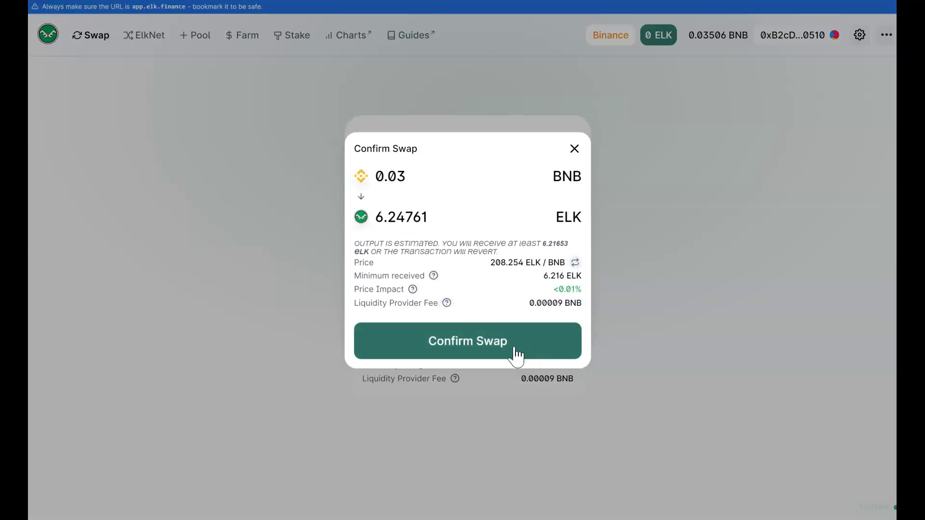
click(474, 340)
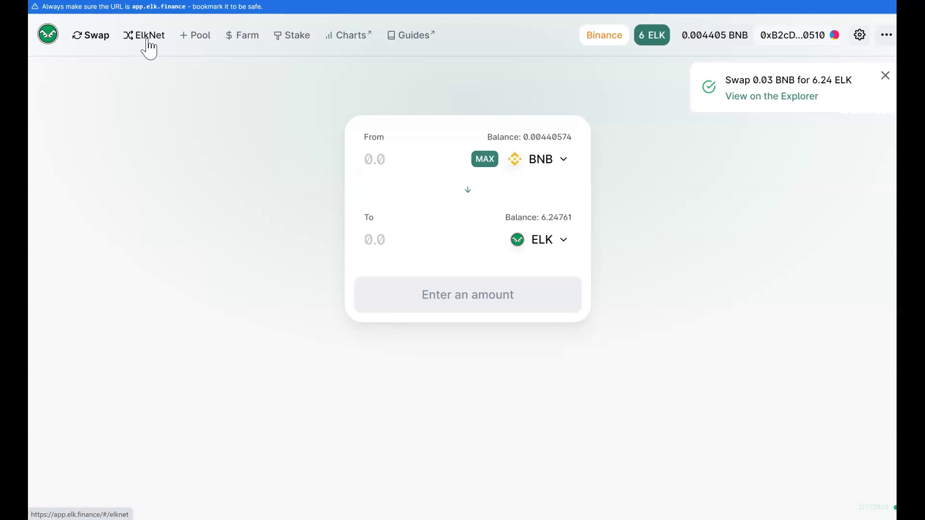
- Open the ElkNet cross-chain transfer page and choose Cronos as the target chain
click(148, 41)
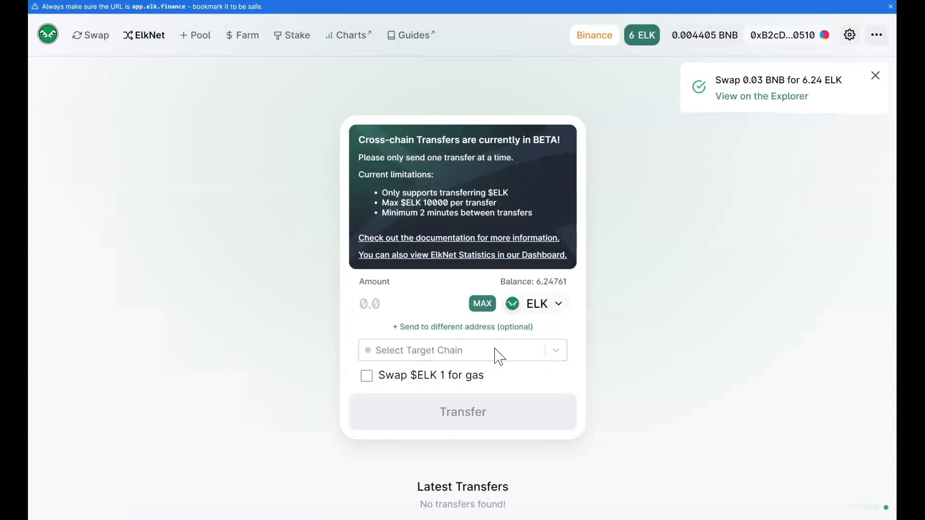
click(554, 351)
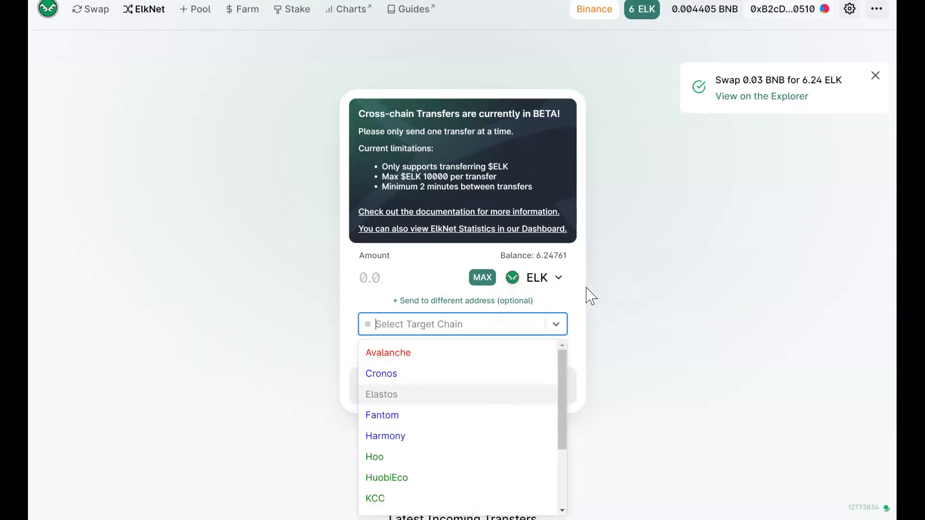
scroll(499, 446, down, 3)
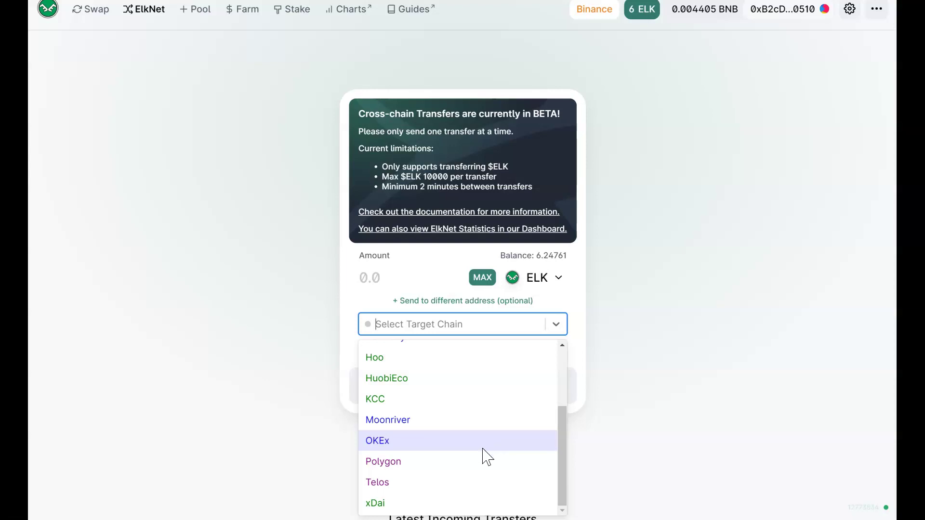
scroll(482, 454, up, 3)
click(383, 374)
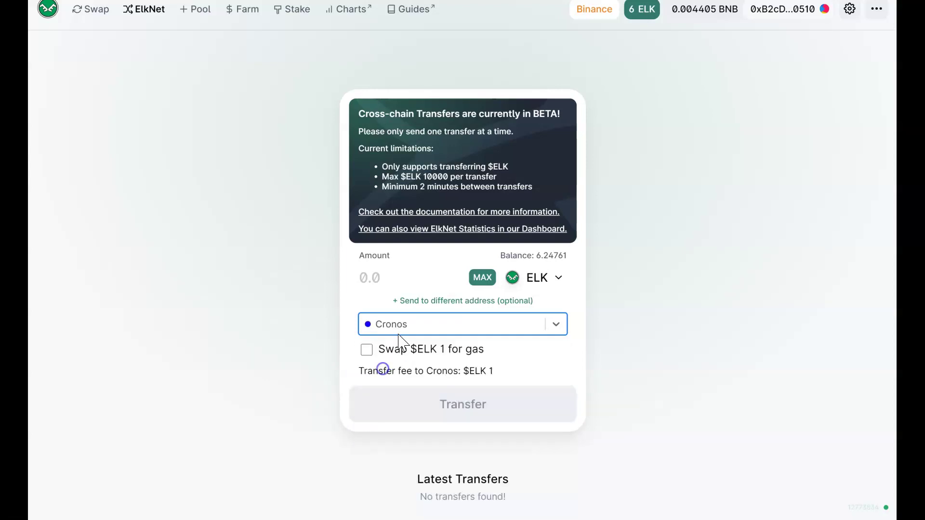
- Transfer the maximum ELK amount to Cronos with Swap $ELK 1 for gas enabled, approving the ELK spending permission in MetaMask
click(483, 278)
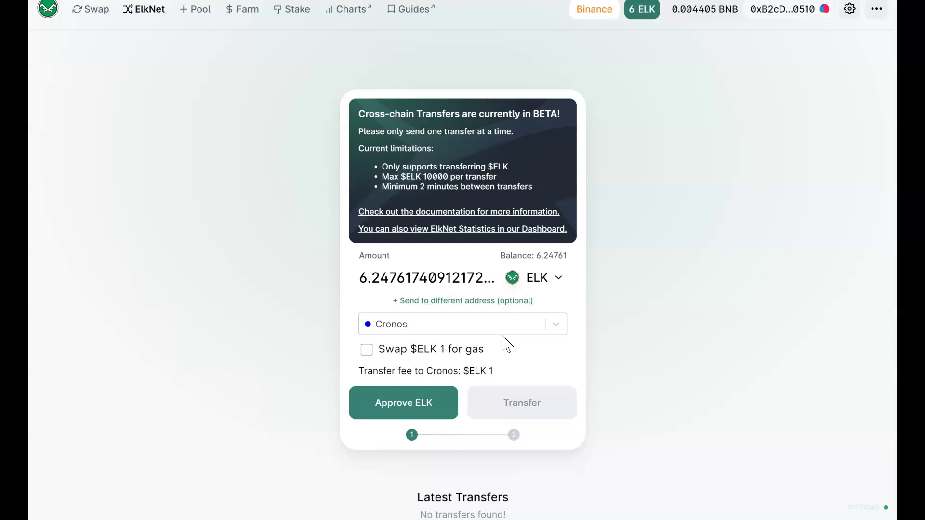
click(422, 351)
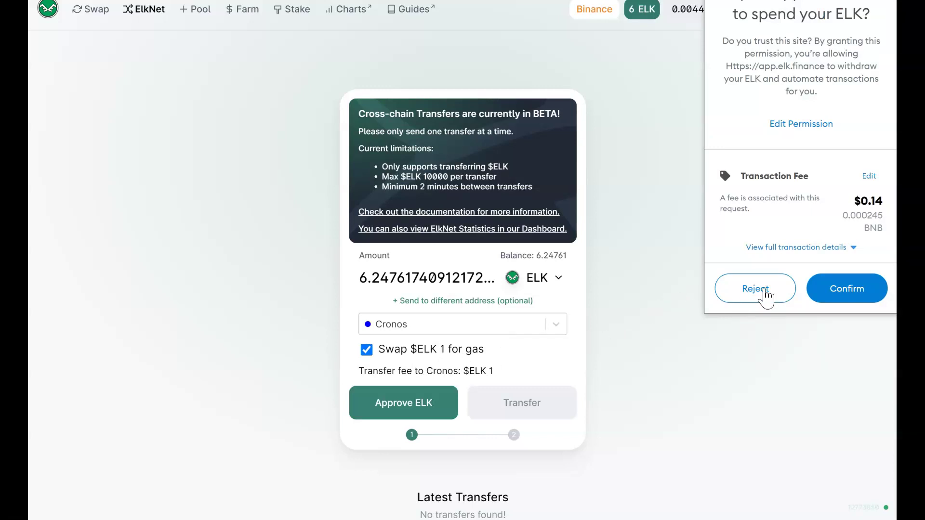
click(834, 291)
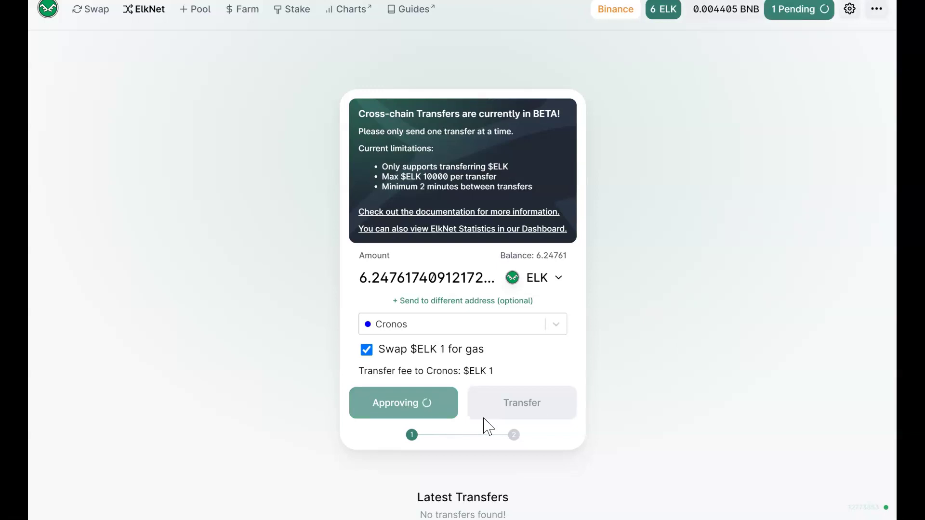
scroll(501, 400, down, 1)
click(528, 345)
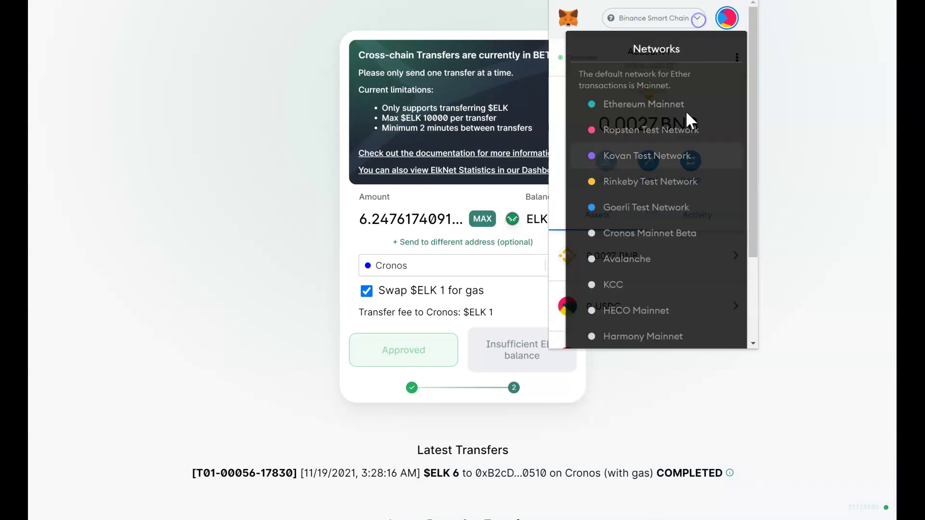
- Switch the MetaMask network to Cronos Mainnet Beta
scroll(671, 285, down, 3)
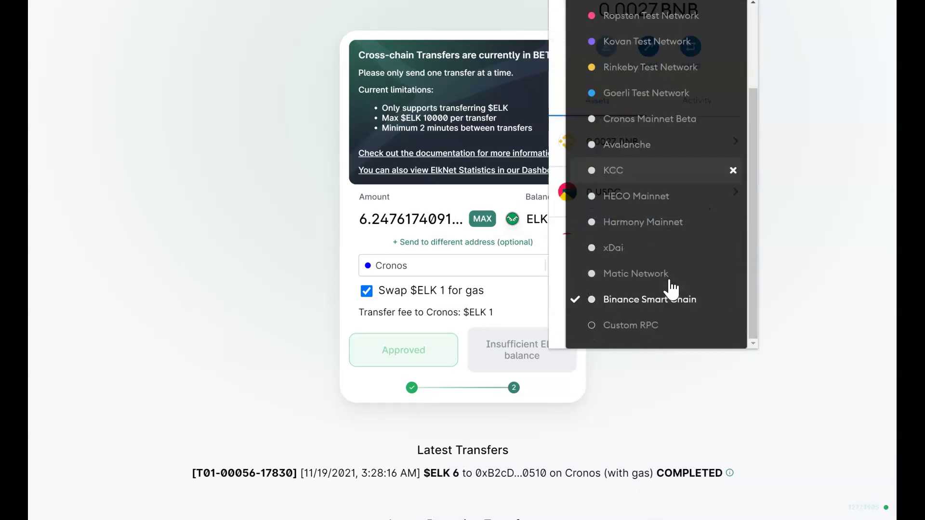
click(646, 126)
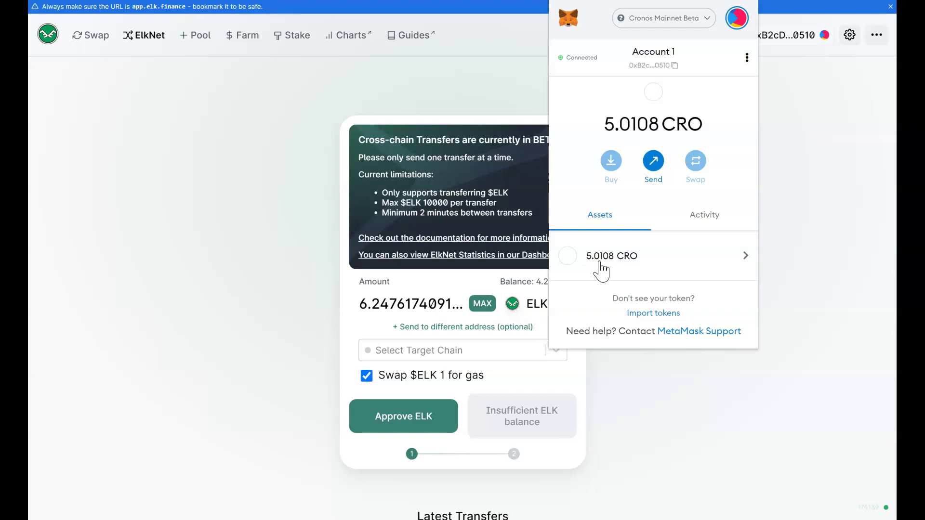
- Copy the wallet address of Account 1 from MetaMask and look it up in the Cronos block explorer
click(676, 69)
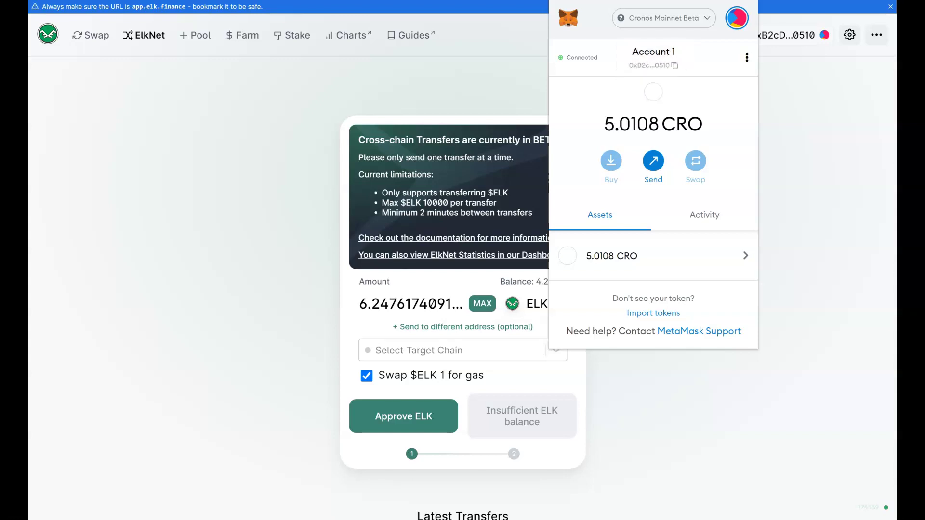
key(ctrl+Tab)
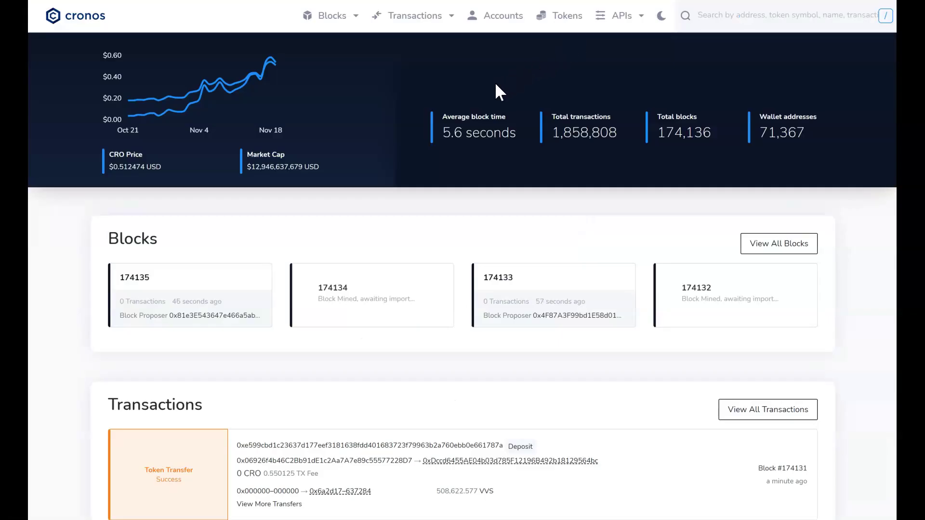
click(745, 15)
key(ctrl+v)
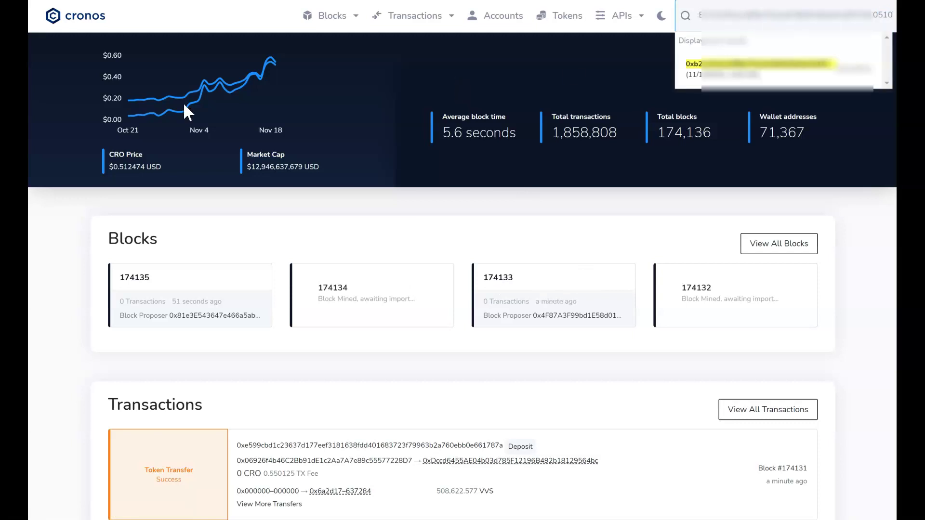
key(Return)
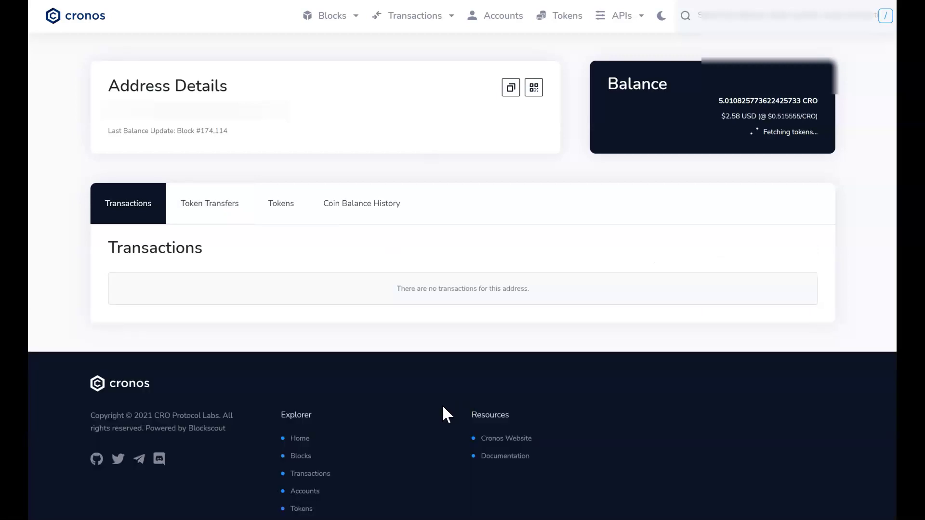
- Open the token list of the looked-up address in the Cronos explorer and copy the Elk token's contract address
click(291, 204)
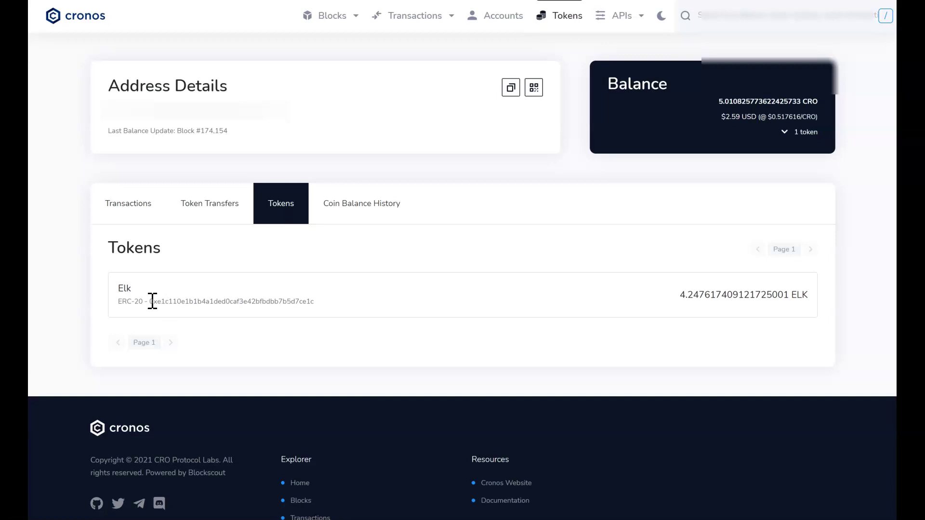
drag(152, 301, 254, 300)
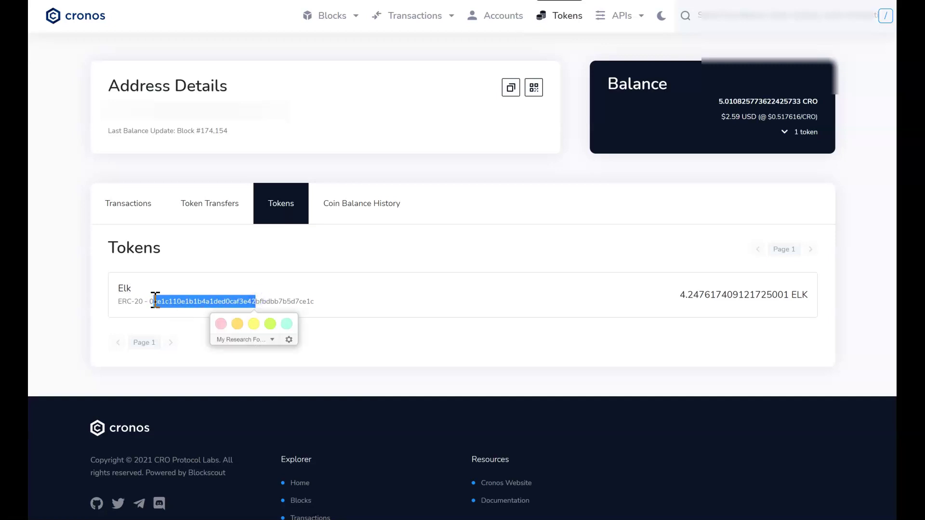
drag(152, 303, 318, 304)
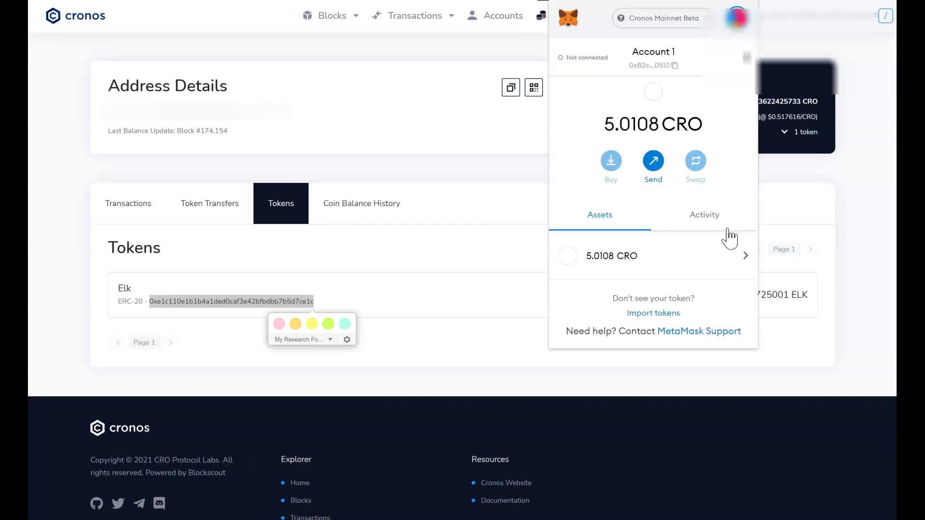
- Import ELK into MetaMask as a custom token using the copied contract address, and return to the account's asset list
click(666, 314)
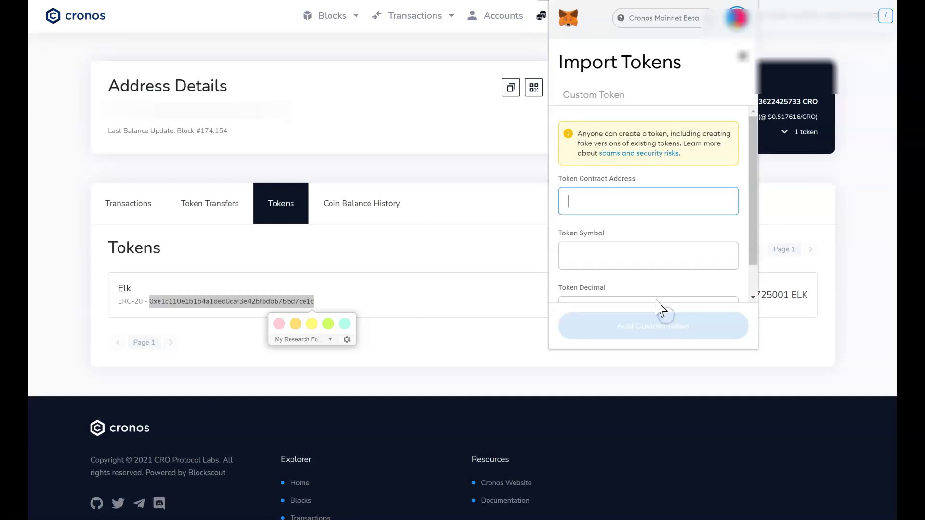
key(ctrl+v)
click(640, 251)
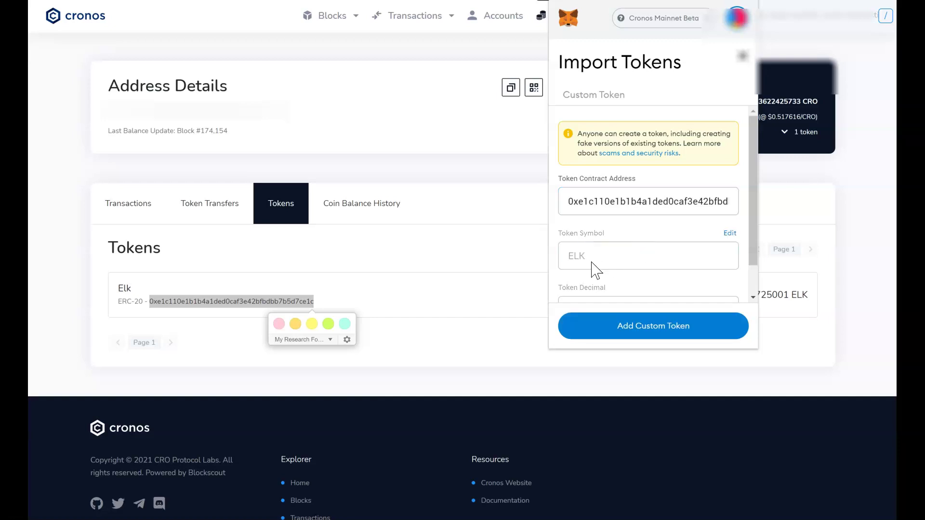
scroll(622, 270, down, 1)
click(672, 333)
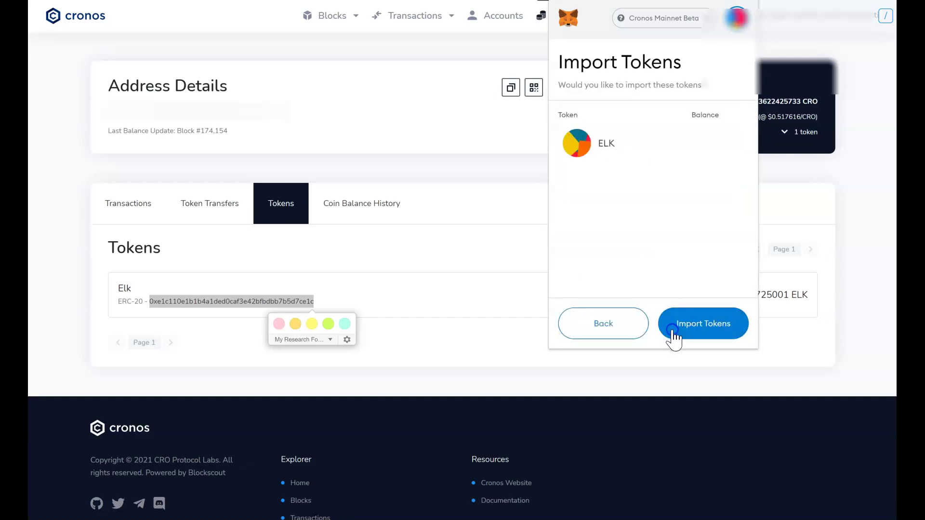
click(694, 329)
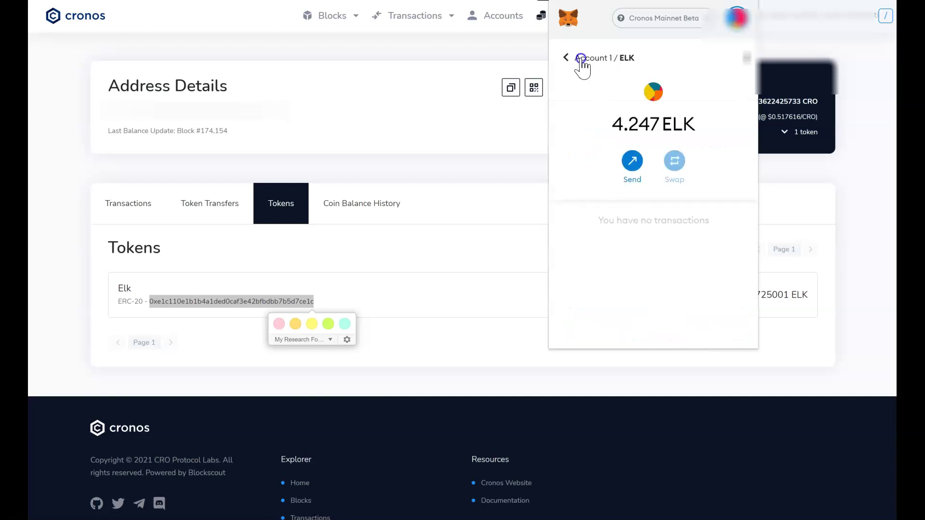
click(566, 58)
scroll(631, 304, down, 1)
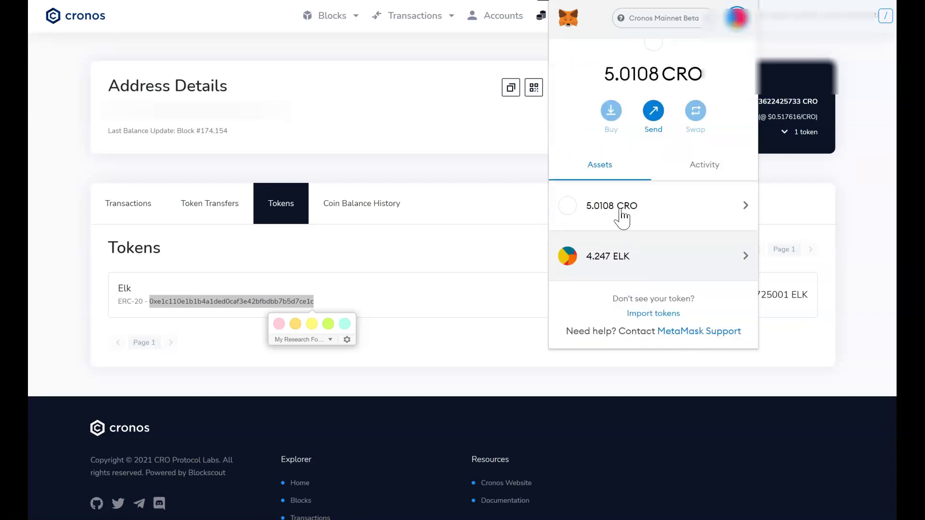
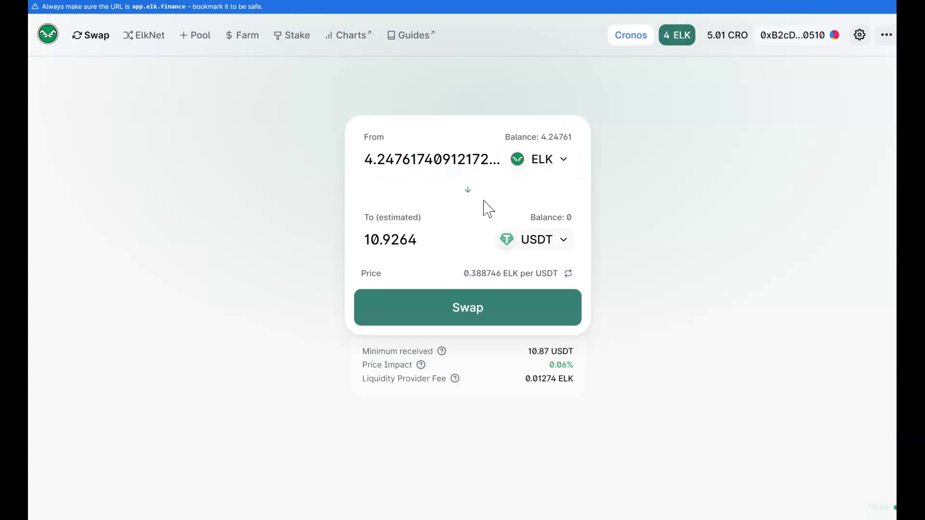
- On Elk Finance, swap the full ELK balance for USDT with ELK spending approved, and add the USDT token to MetaMask
click(401, 309)
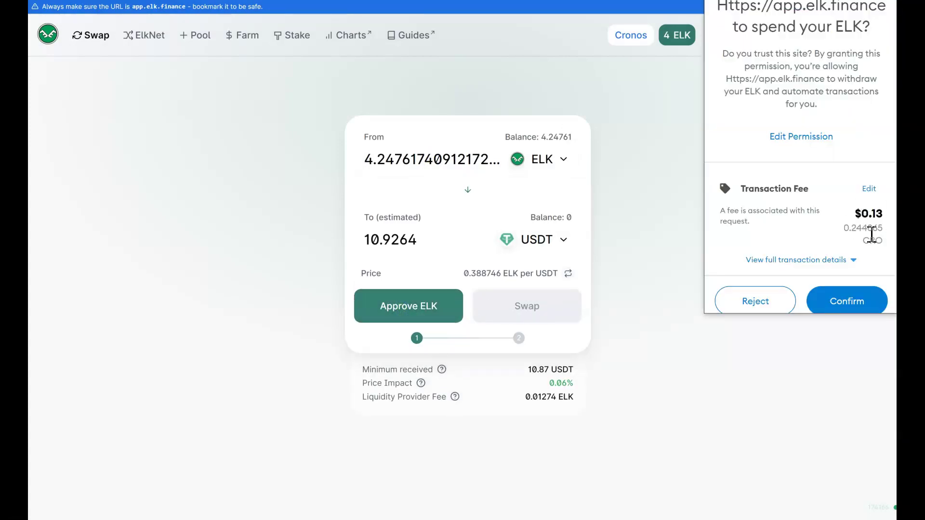
click(850, 307)
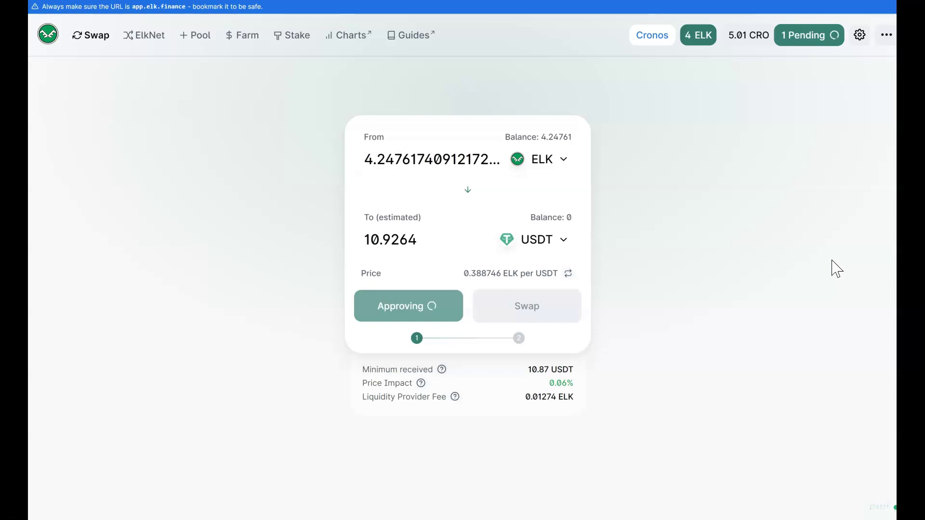
click(591, 244)
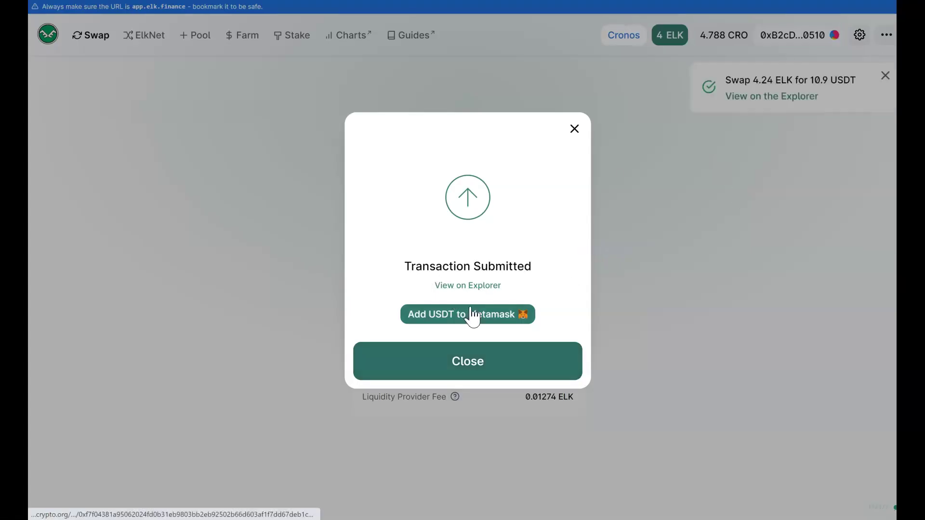
click(490, 328)
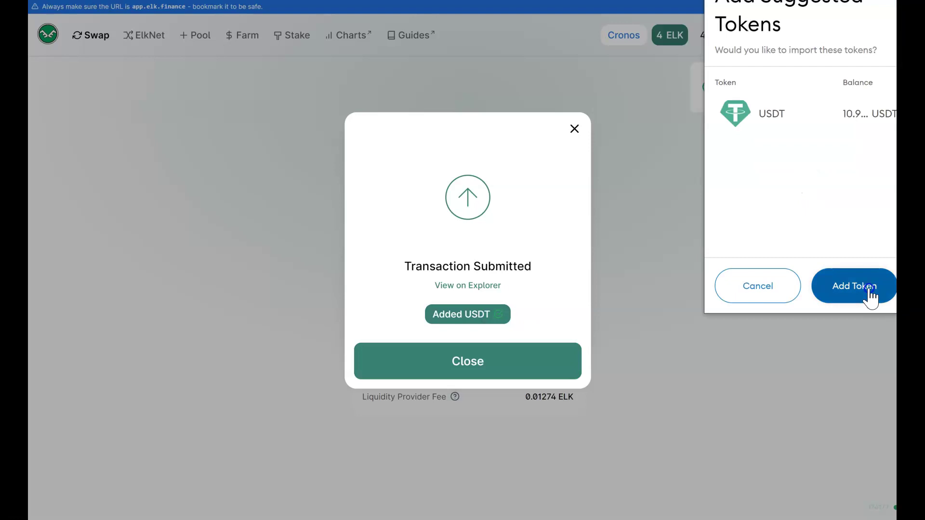
click(870, 295)
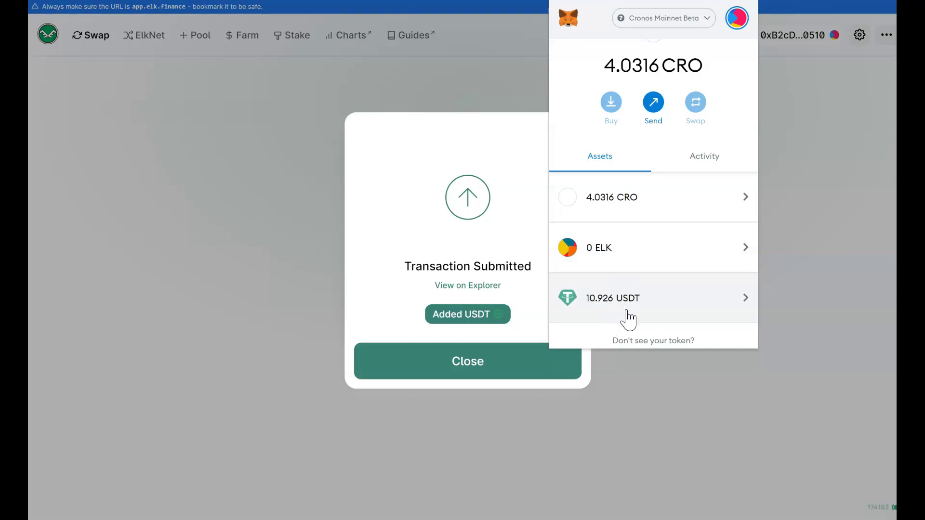
- Copy Account 1's wallet address from MetaMask, look it up in the Cronos explorer and show its tokens
scroll(672, 144, up, 2)
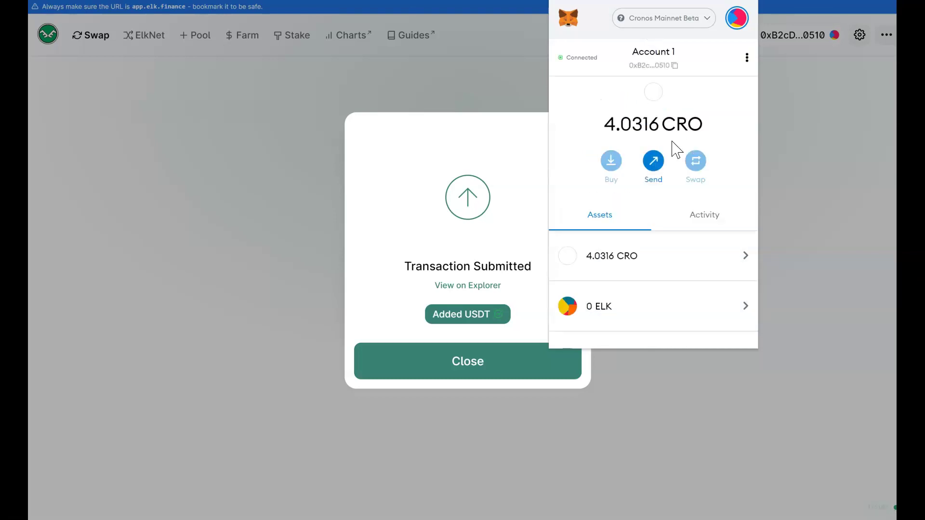
click(674, 65)
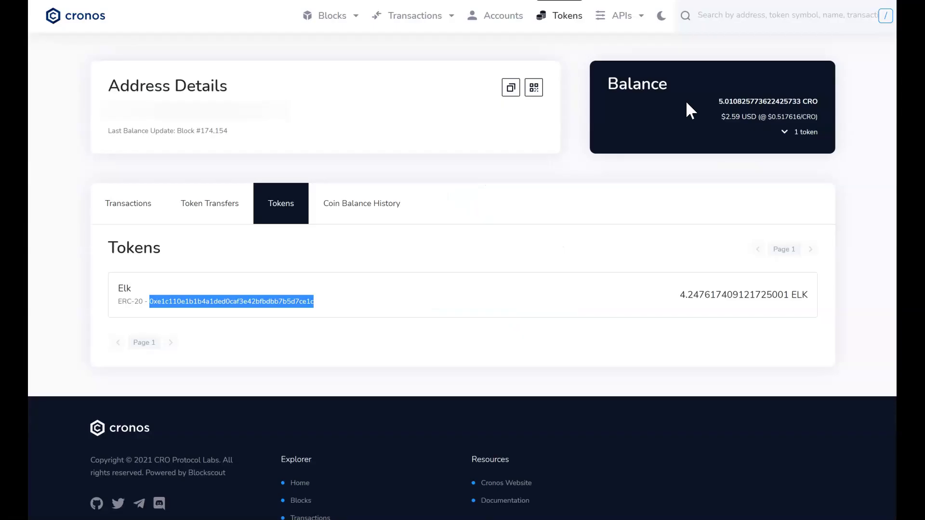
click(742, 21)
key(ctrl+v)
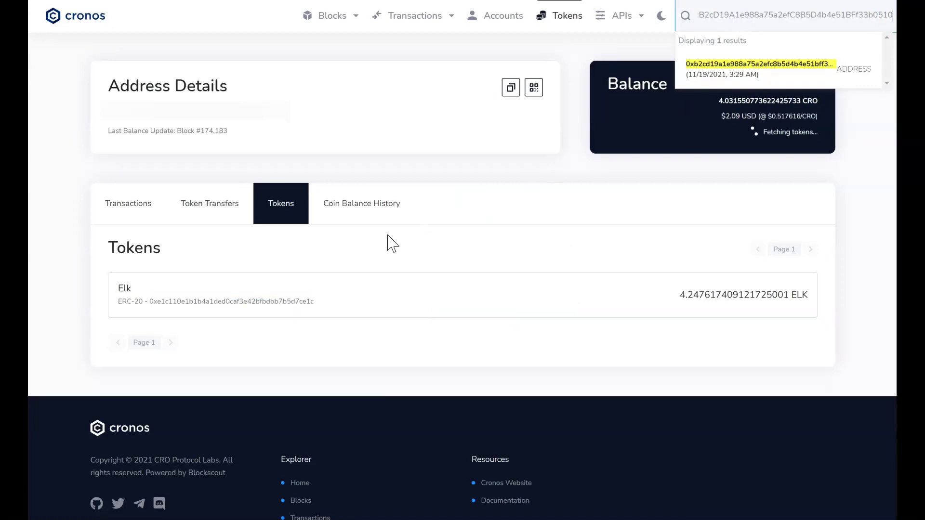
key(Return)
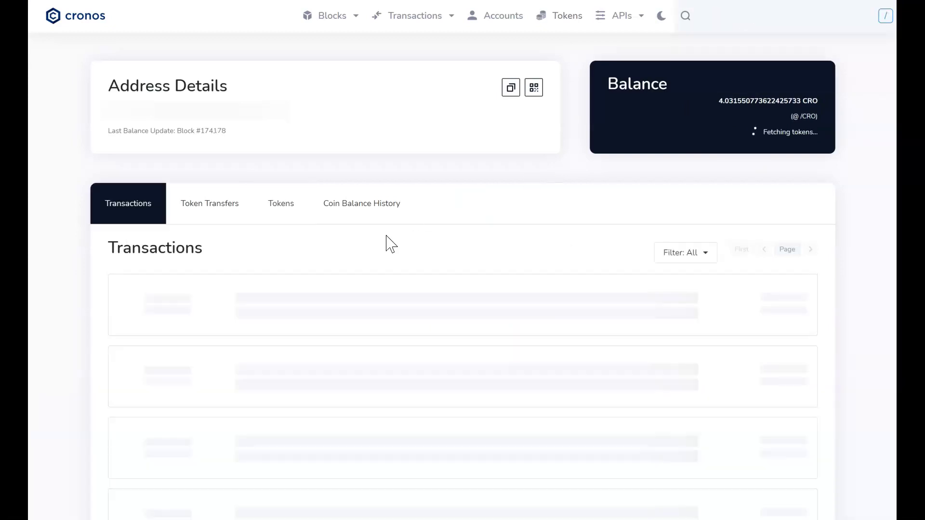
click(275, 207)
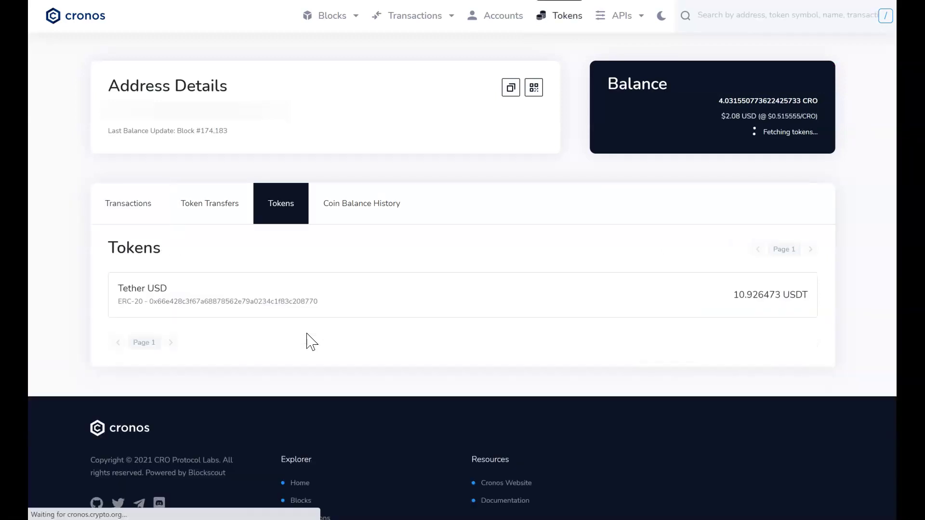
- Select the Tether USD contract address in the explorer and check the asset list and token import option in MetaMask
click(270, 301)
double_click(270, 301)
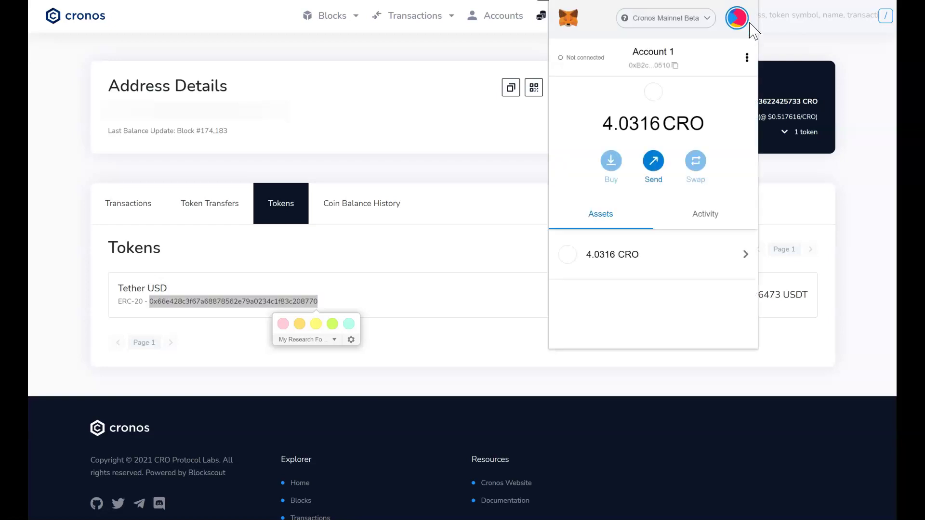
scroll(719, 274, down, 2)
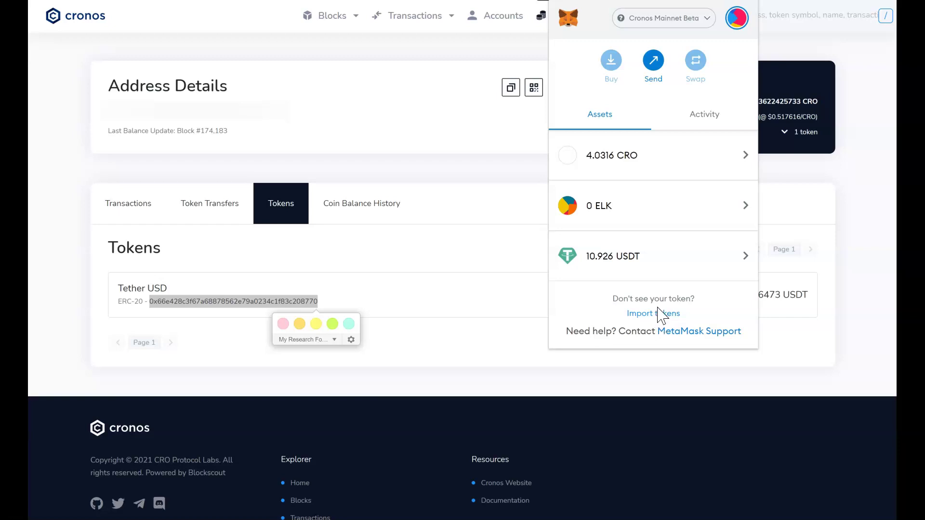
click(427, 381)
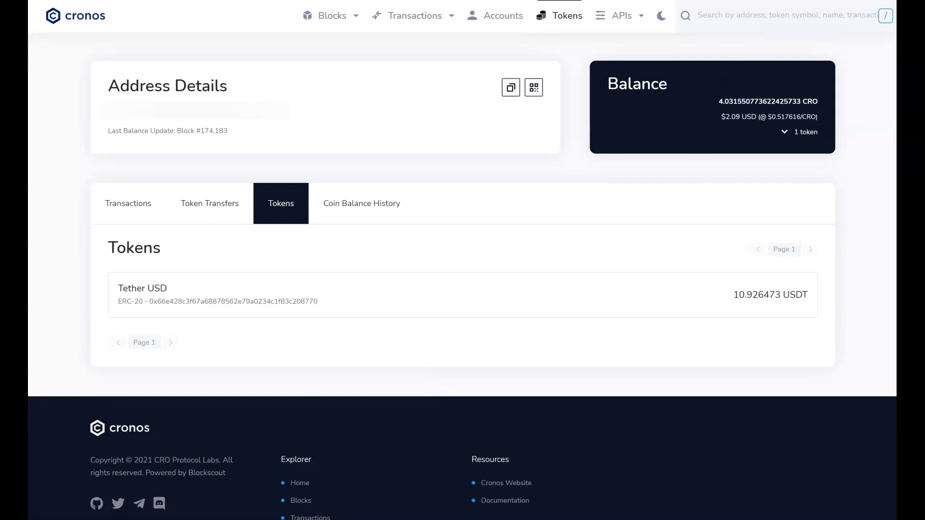
- Review the Cronos networks on Chainlist and the Cronos Docs instructions for connecting MetaMask to the Cronos mainnet Beta
click(740, 1)
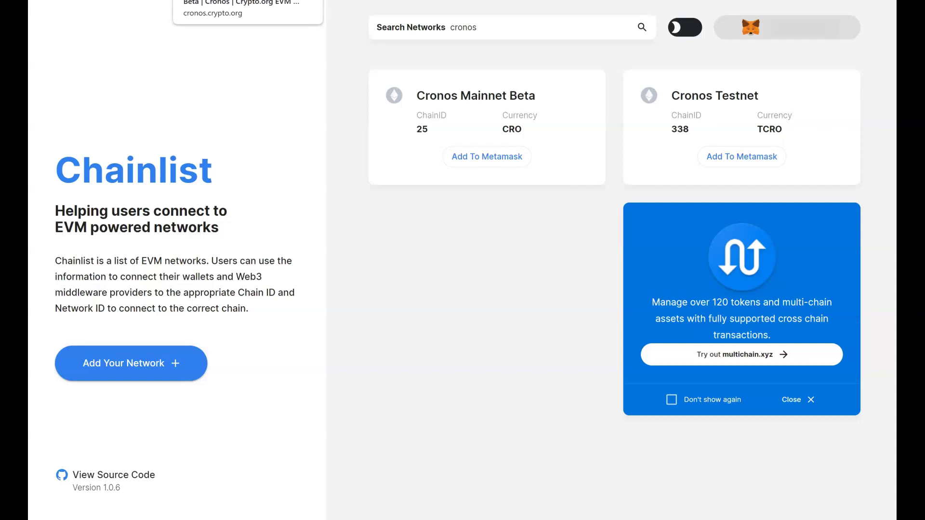
click(212, 0)
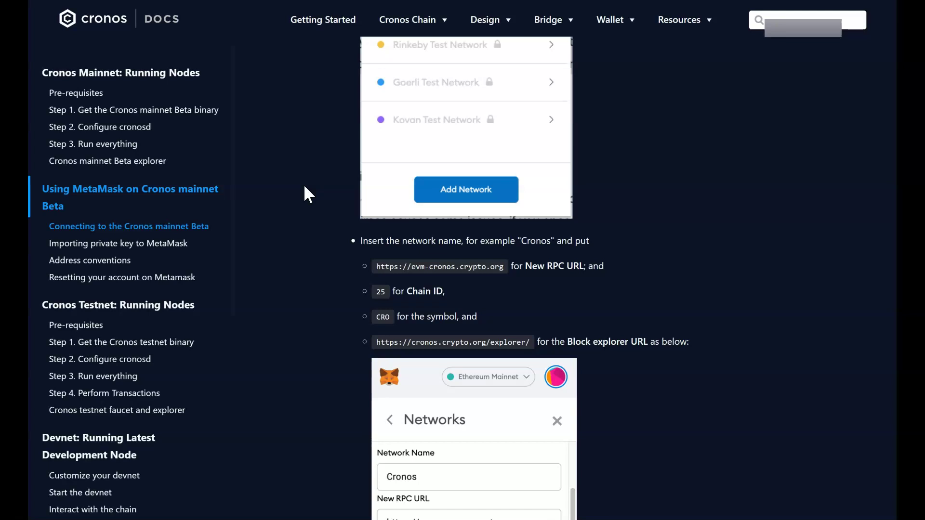
scroll(305, 188, up, 3)
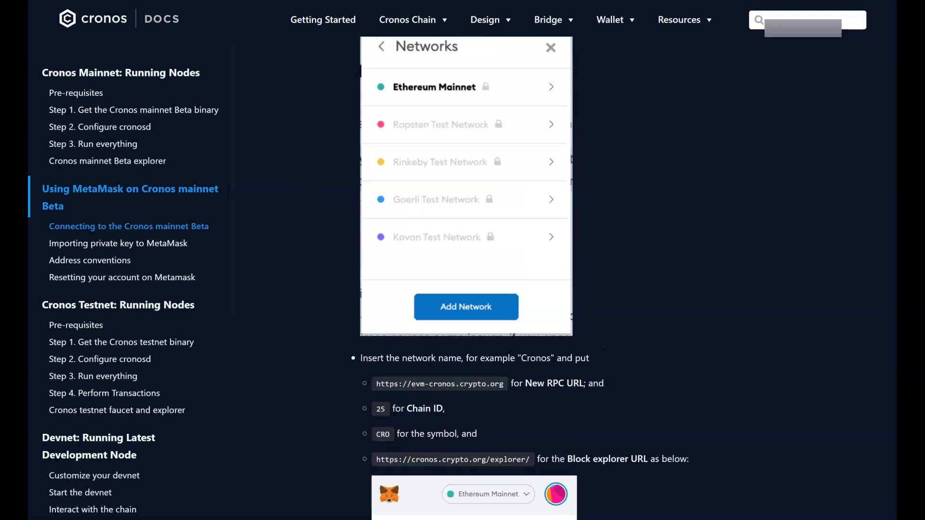